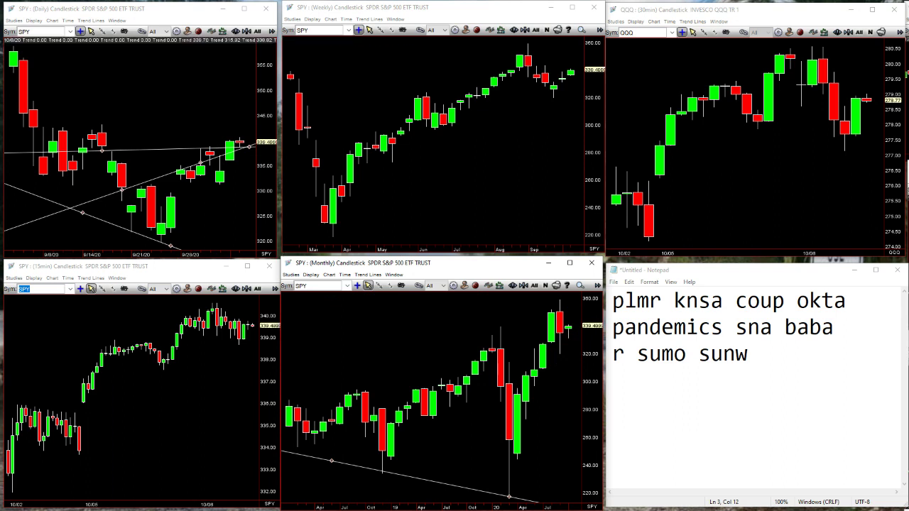
Bring up the timeframe choices for the lower-left SPY chart.
left_click(68, 278)
Step the lower-left SPY chart from 60-minute through 15-minute to 5-minute candles.
left_click(75, 392)
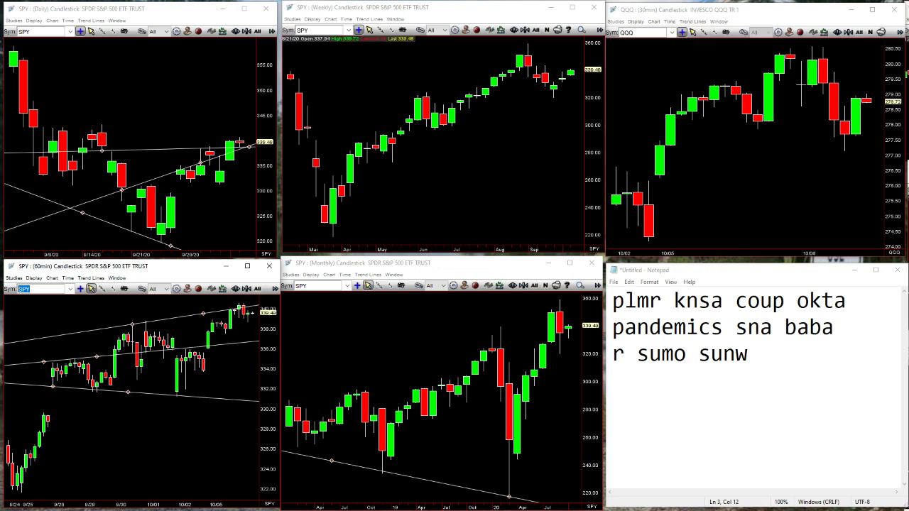
left_click(561, 86)
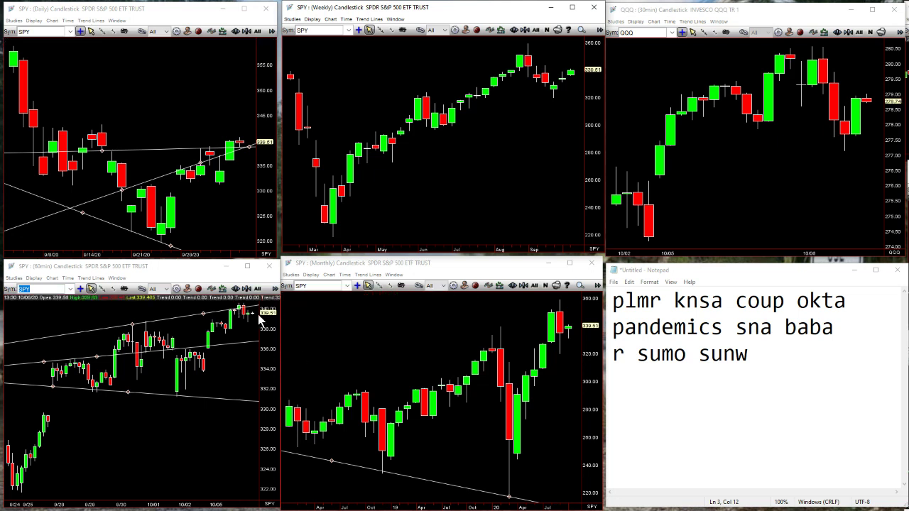
left_click(69, 283)
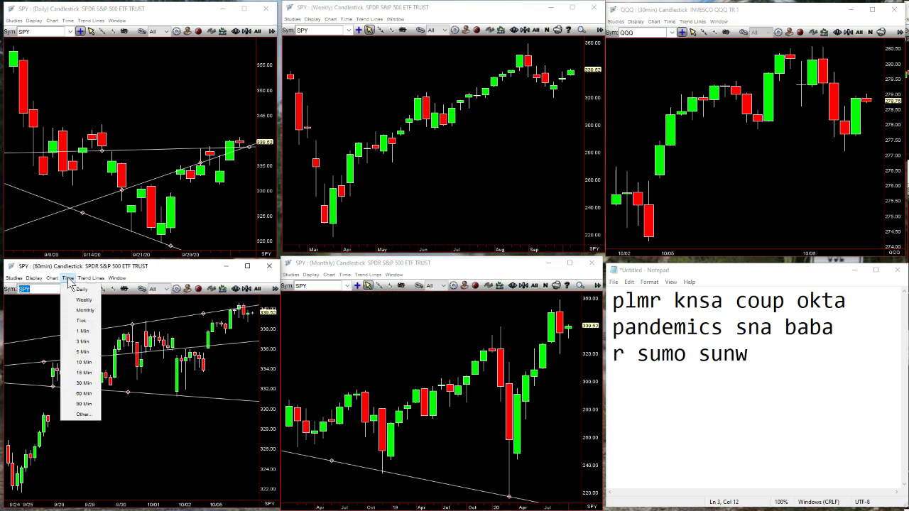
left_click(80, 374)
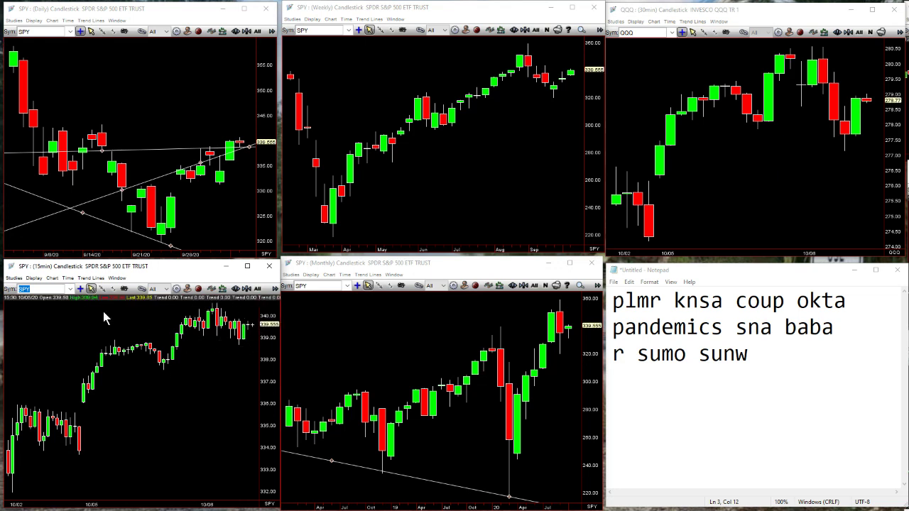
left_click(68, 278)
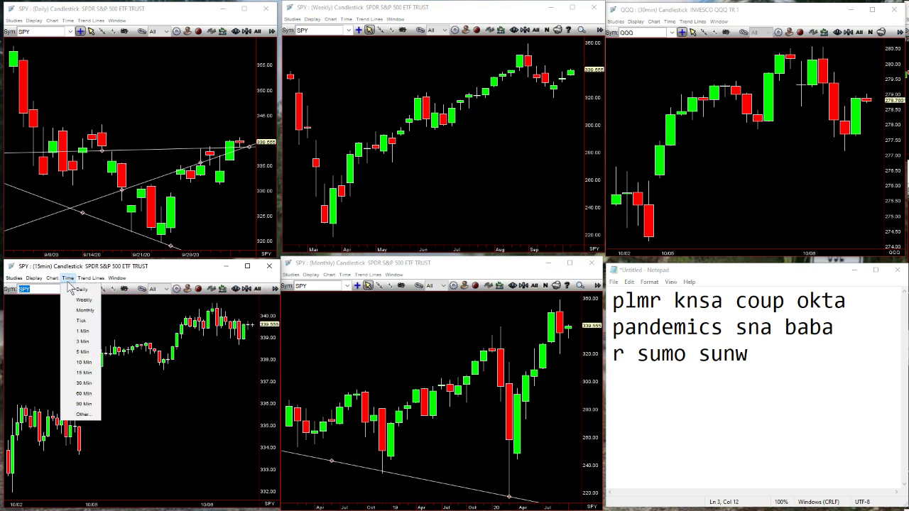
left_click(93, 352)
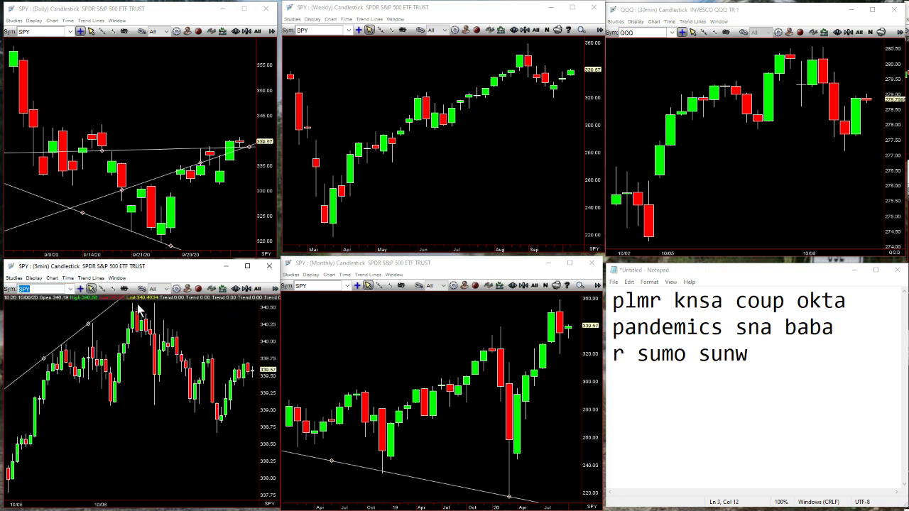
Draw a falling trend line along the lows of the 5-minute SPY chart.
left_click(102, 288)
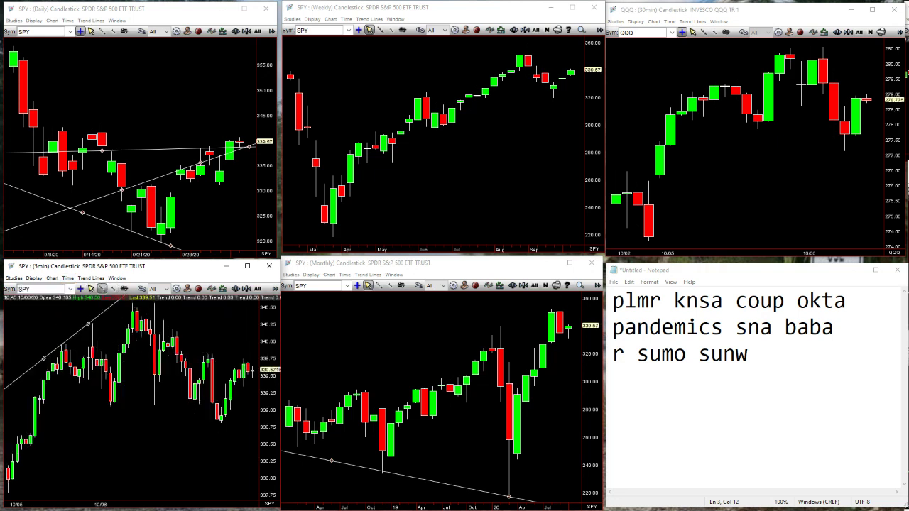
mouse_move(221, 431)
left_mouse_down()
mouse_move(114, 397)
mouse_move(75, 399)
left_mouse_up()
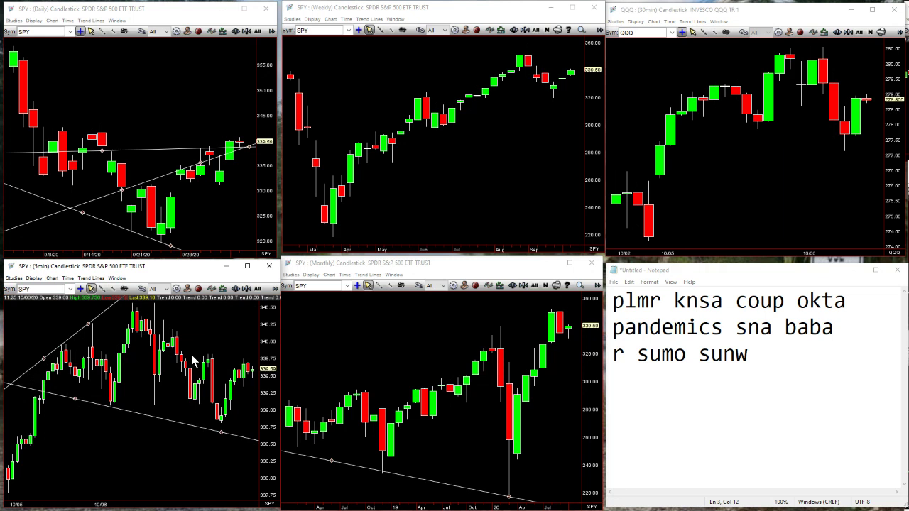
left_click(461, 172)
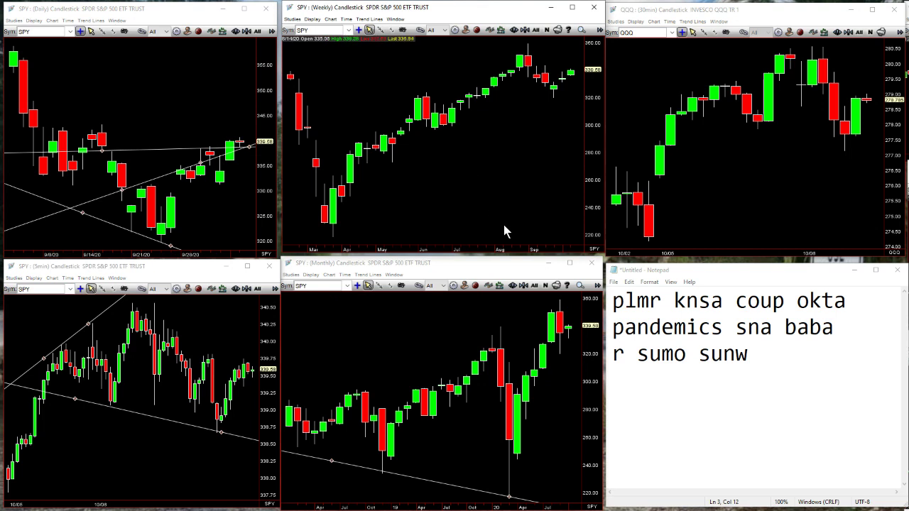
left_click(155, 402)
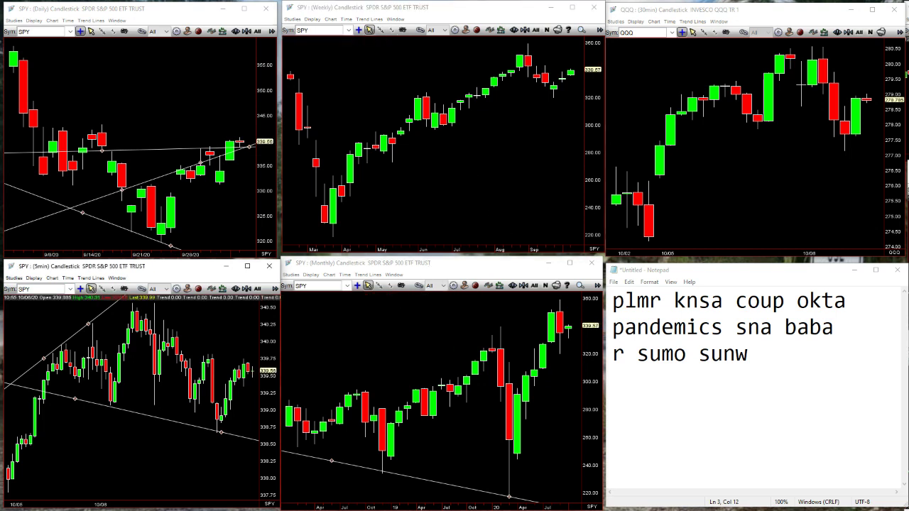
Load FB into the linked charts and set the lower-left chart to 60-minute candles.
type("fb")
key("Return")
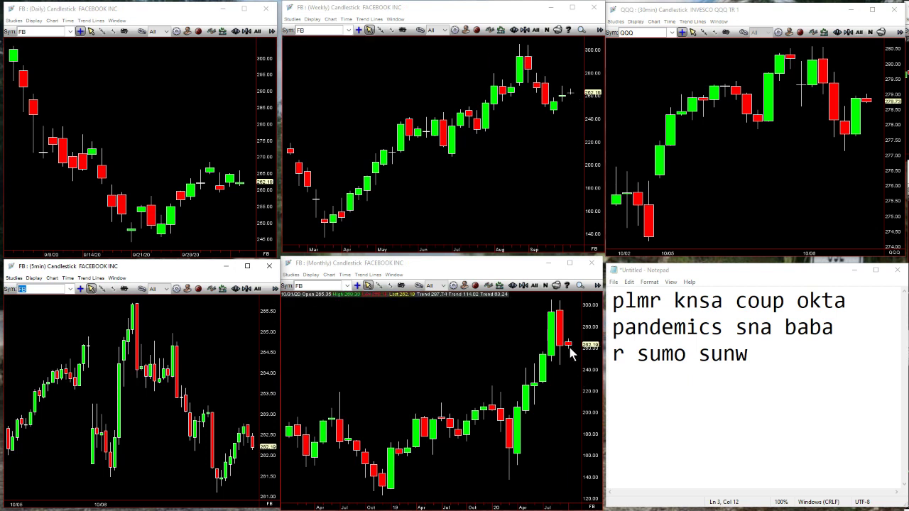
left_click(69, 277)
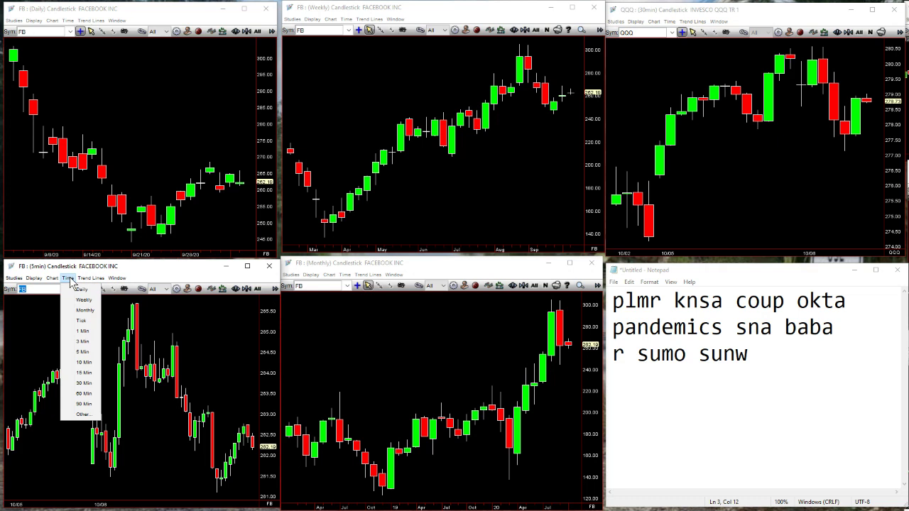
left_click(83, 394)
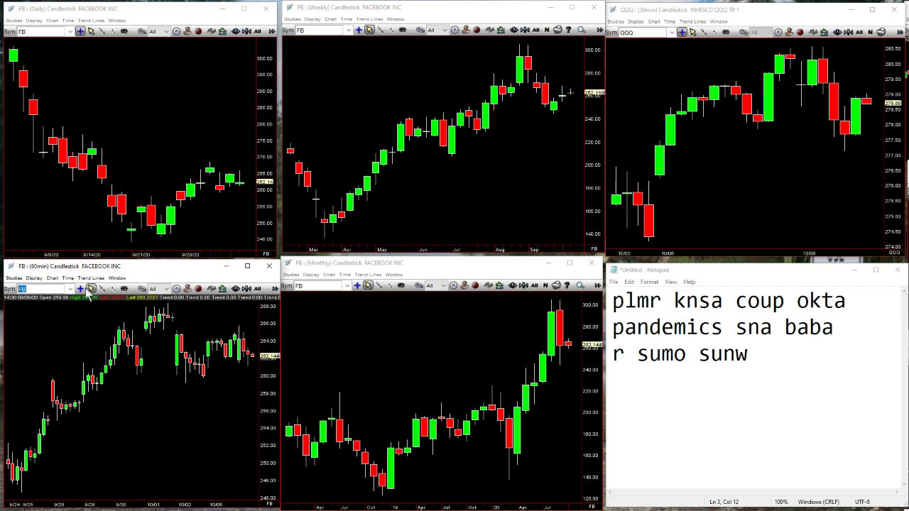
Cycle the lower-left FB chart through 5 and 30 minutes, settling on 15-minute candles.
left_click(67, 278)
left_click(81, 353)
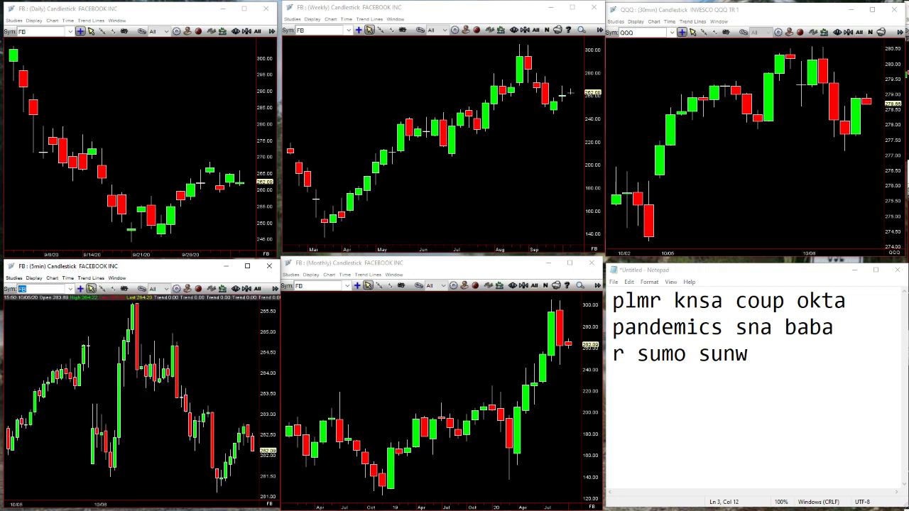
left_click(68, 278)
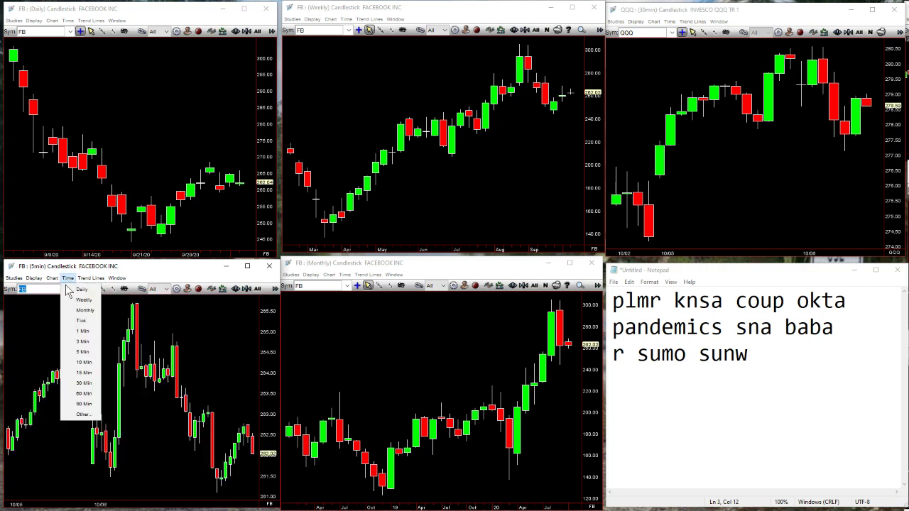
left_click(96, 384)
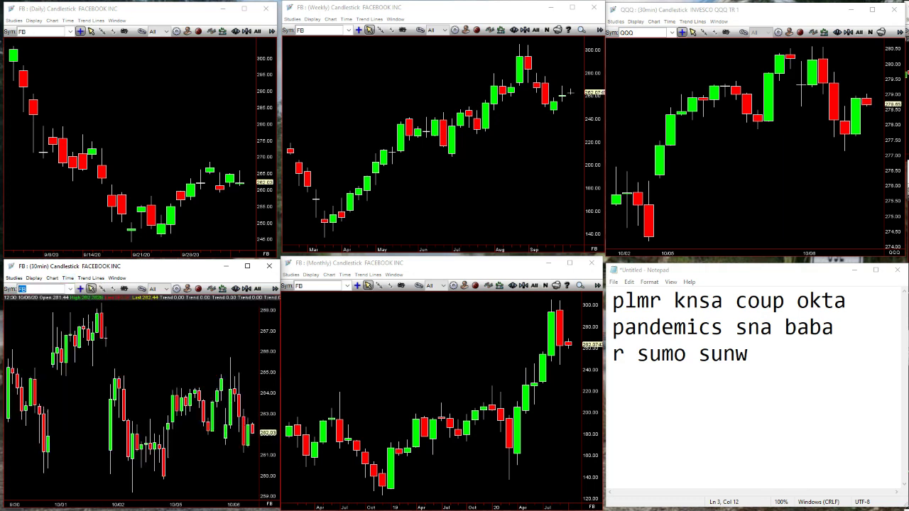
left_click(68, 278)
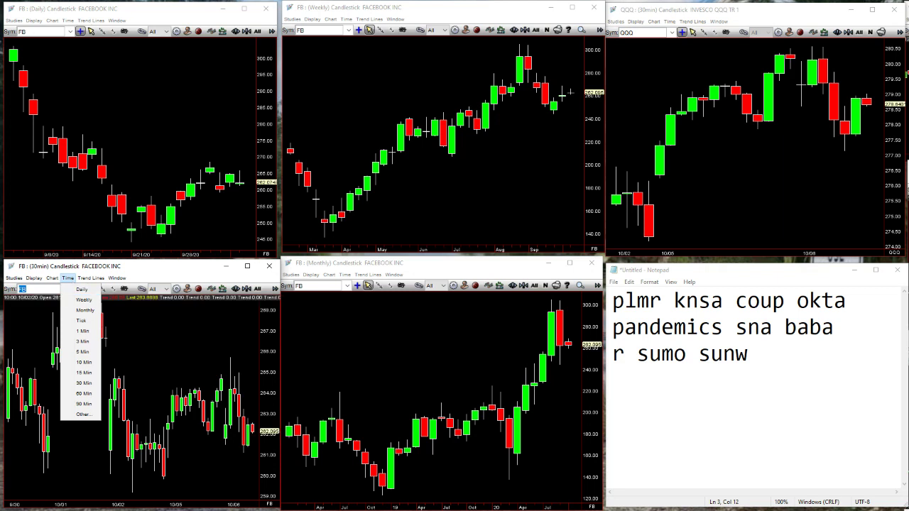
left_click(83, 373)
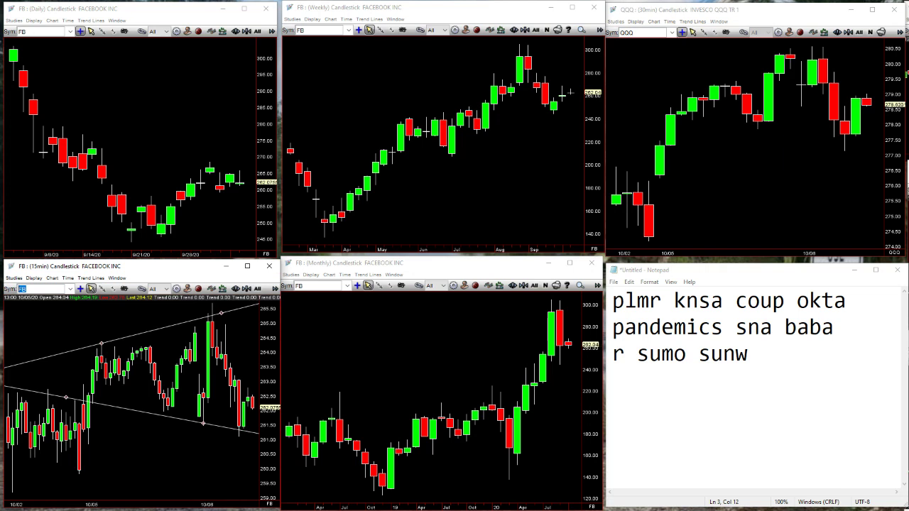
left_click(286, 391)
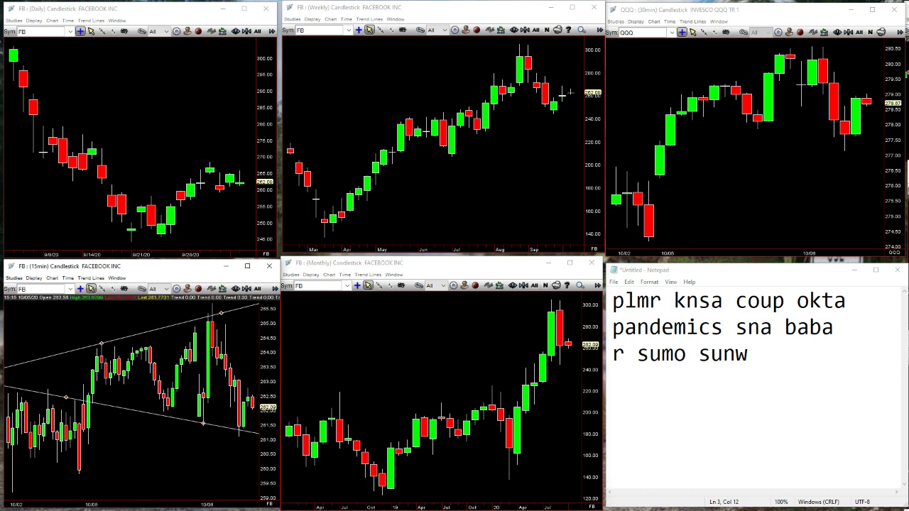
Load FSLY into the linked charts and set the lower-left chart to 60-minute candles.
key("Return")
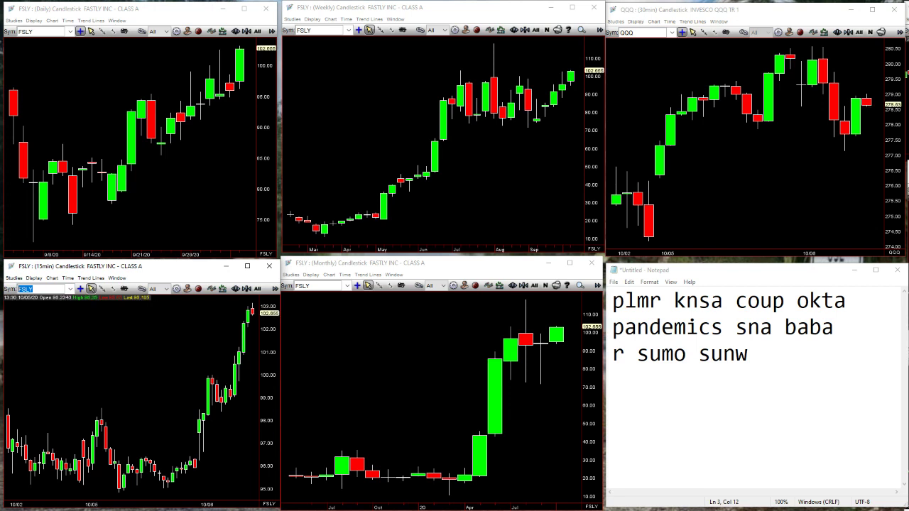
left_click(67, 278)
left_click(84, 393)
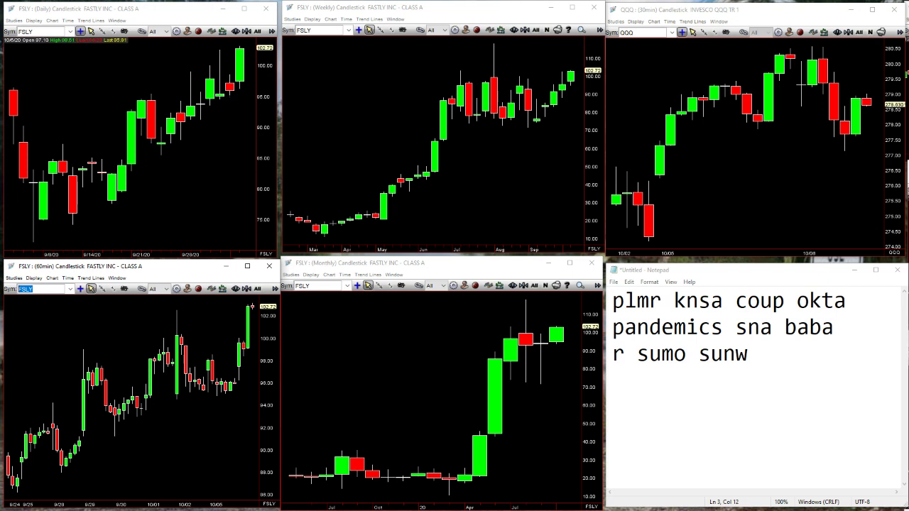
Enter etsy in the 60-minute chart's Sym box to load ETSY everywhere.
left_click(89, 36)
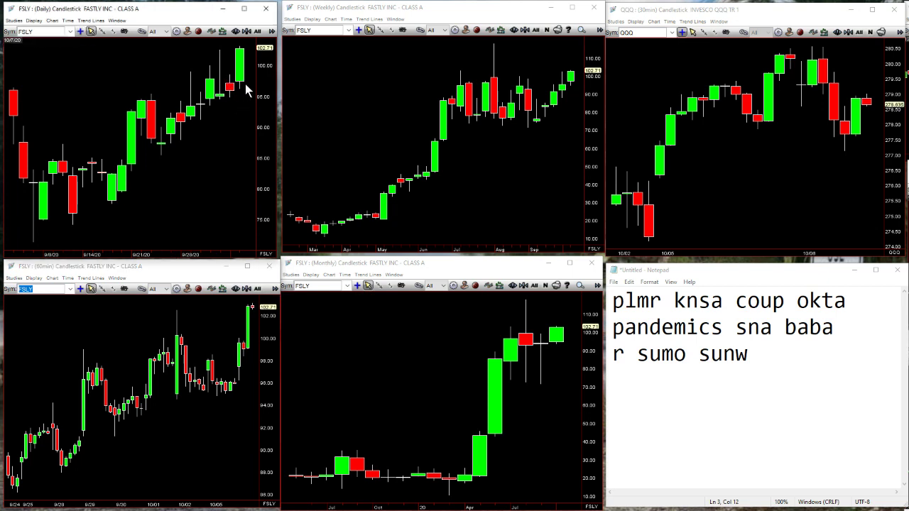
left_click(210, 390)
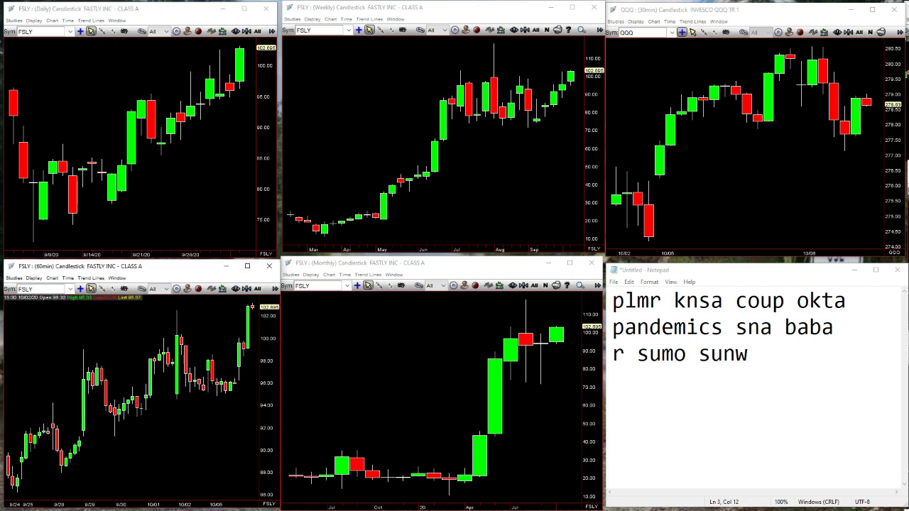
type("etsy")
key("Return")
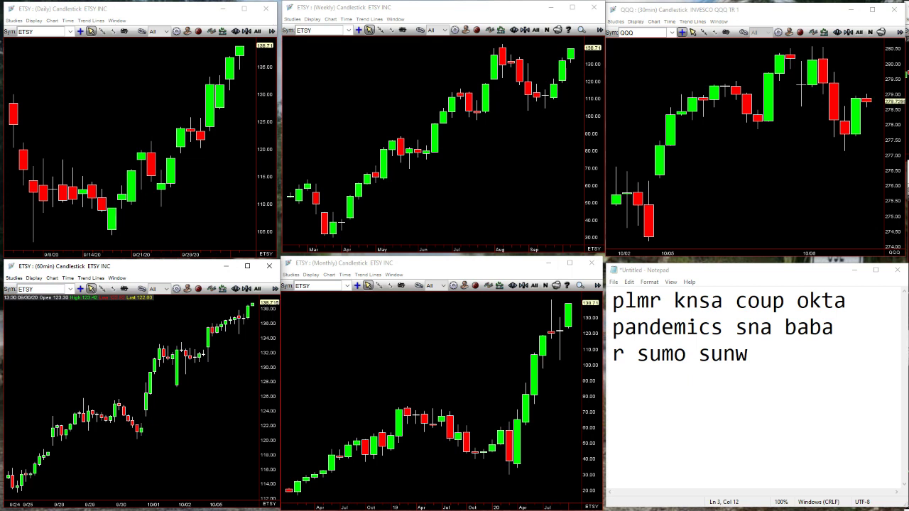
type("vea")
type("veev")
Load VEEV into the linked charts and check the daily chart's price readout.
key("Return")
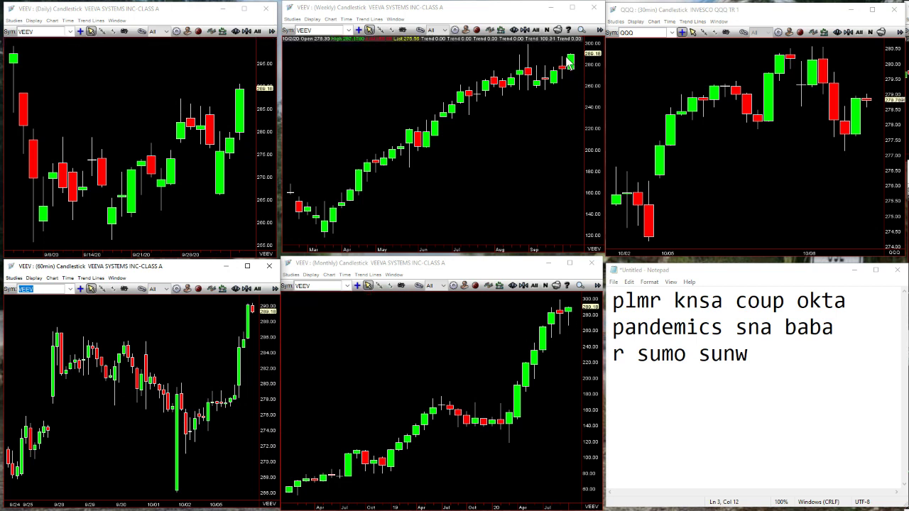
left_click(213, 178)
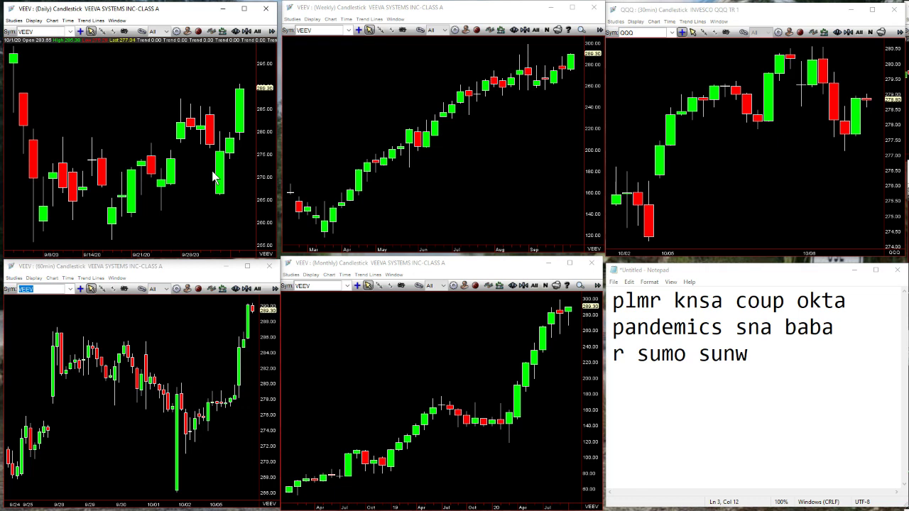
left_click(223, 359)
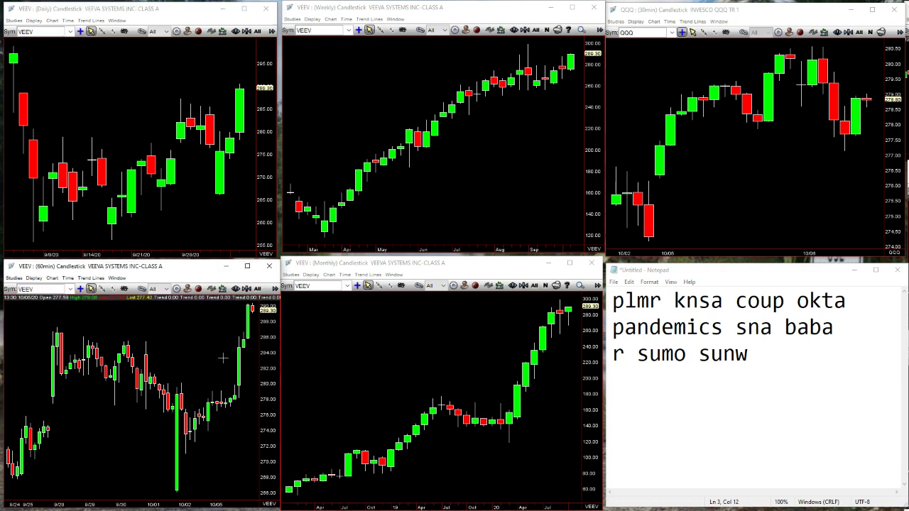
Load TTD, then OKTA after a mistyped backslash symbol returns Unknown Symbol.
type("t")
key("Return")
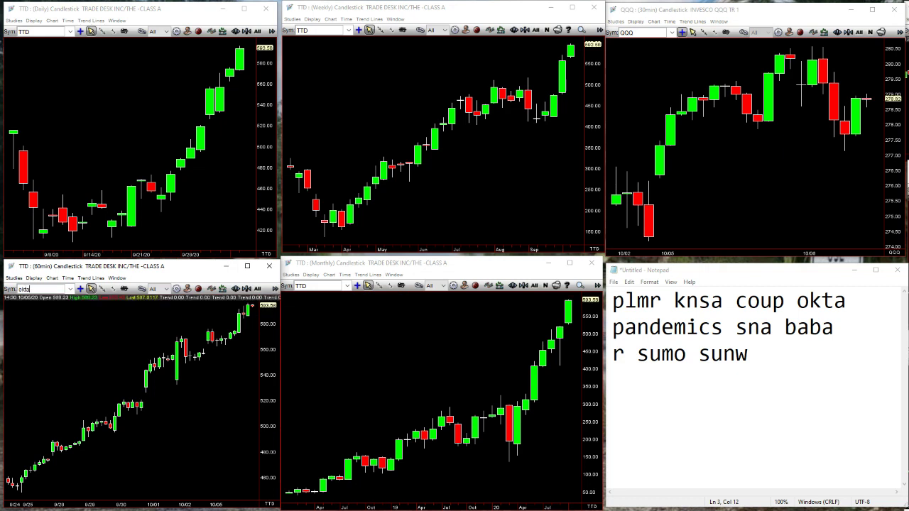
type("\\")
key("Return")
type("okta")
key("Return")
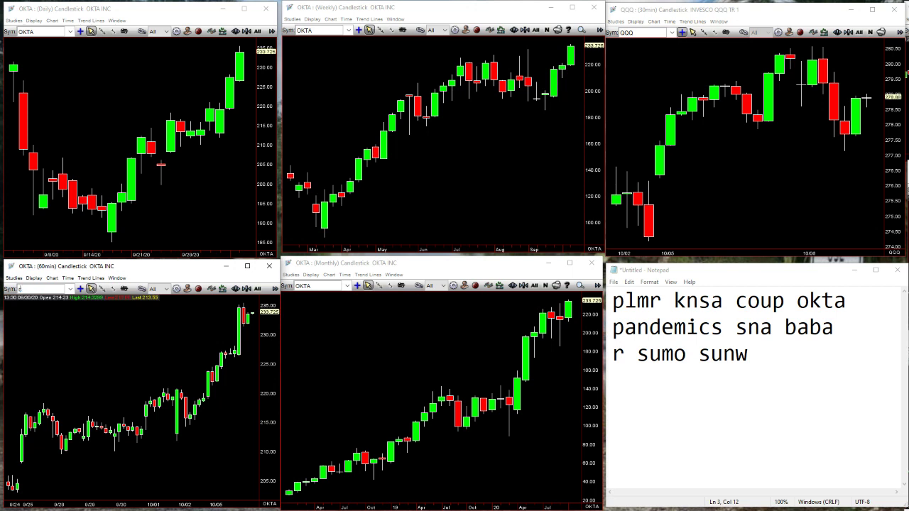
Submit R in the Sym box to load Ryder System into the linked charts.
key("Return")
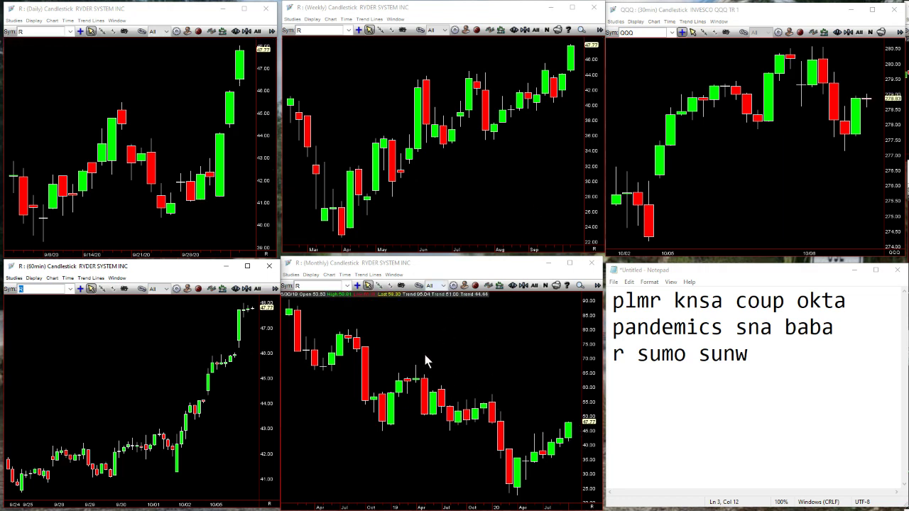
type("FDX")
Submit FDX to load FedEx into the linked charts, then select the 60-minute chart.
key("Return")
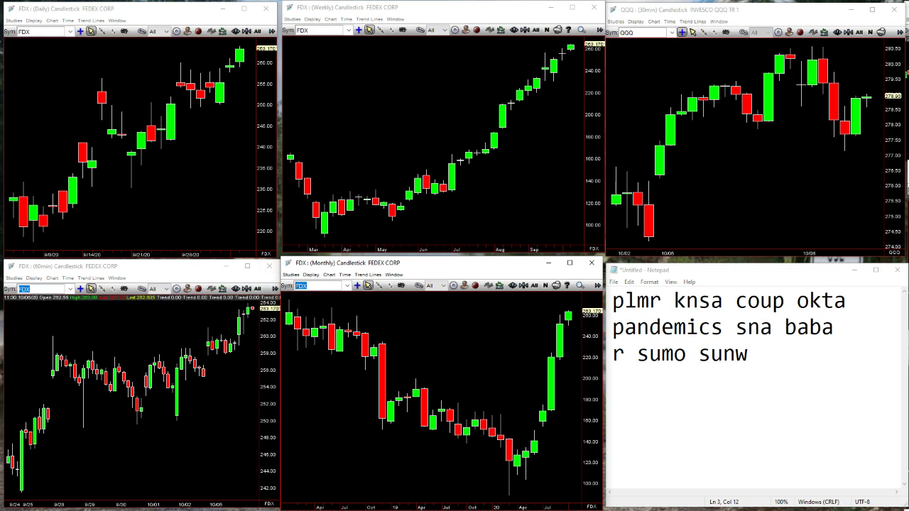
left_click(226, 355)
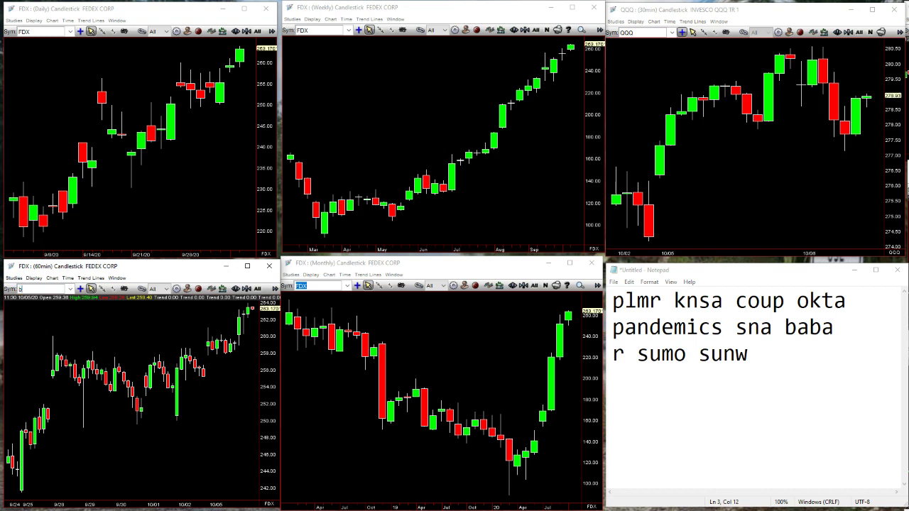
Enter be in the 60-minute chart's Sym box to show Bloom Energy.
type("be")
key("Return")
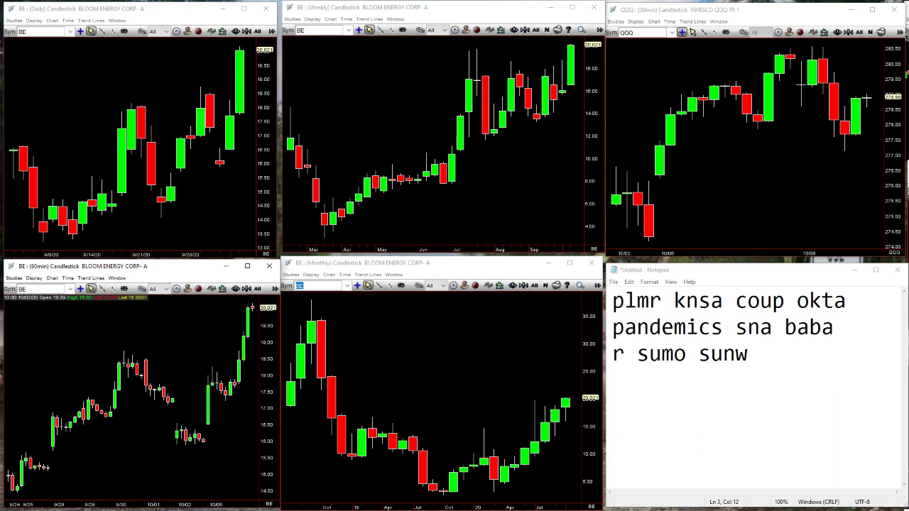
Enter sna to show Snap-On in the linked charts, then select the daily chart.
type("na")
key("Return")
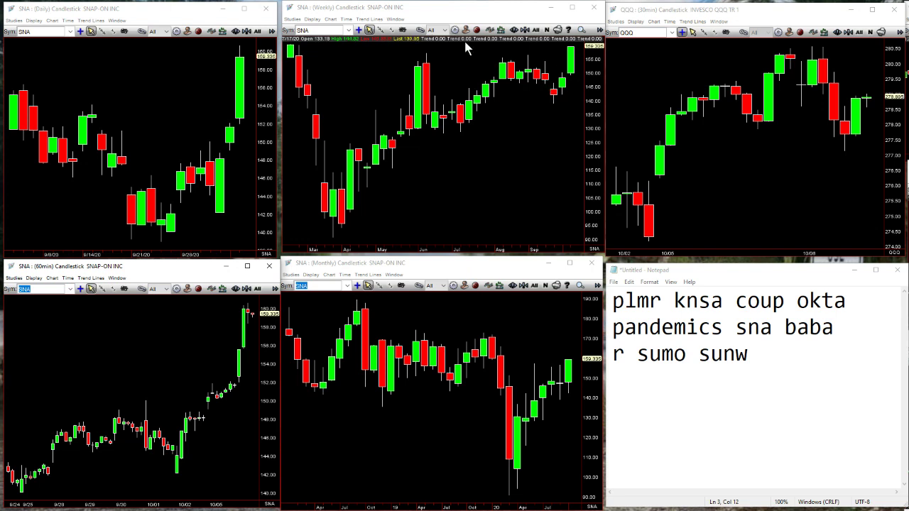
left_click(183, 145)
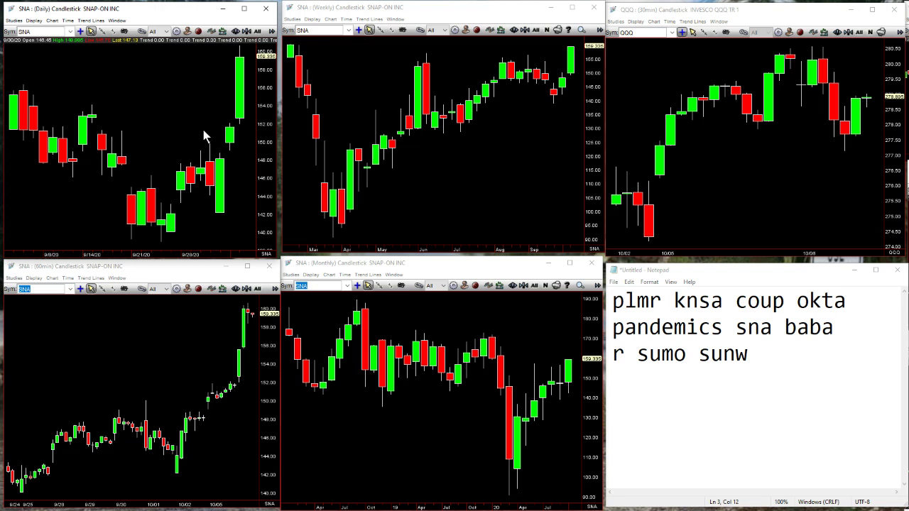
Load Alibaba (BABA) into the linked charts, then switch them to Coupa Software (COUP).
type("baba")
key("Return")
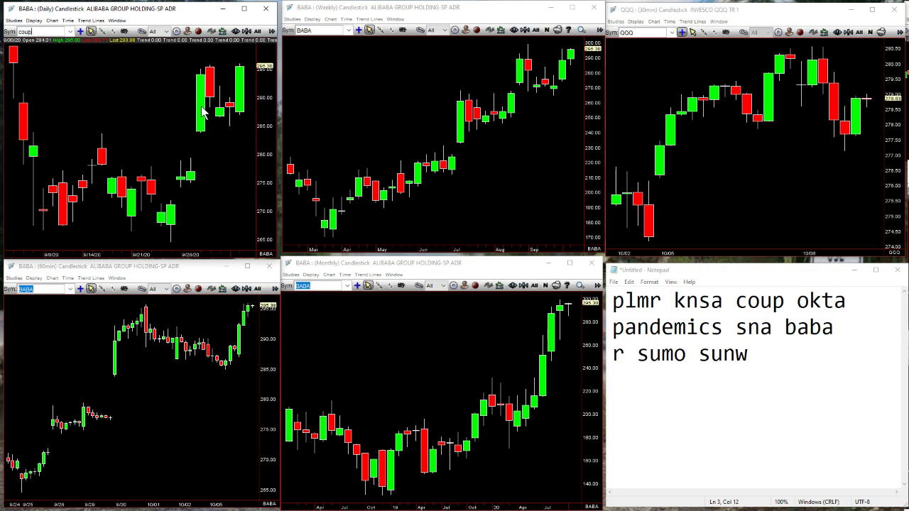
key("Return")
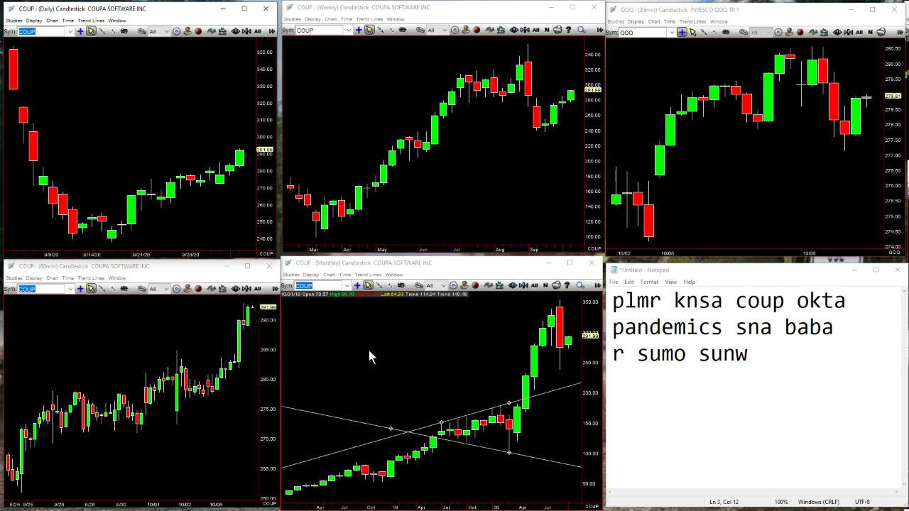
From the 60-minute chart, load Sumo Logic (SUMO) into all linked charts.
left_click(162, 383)
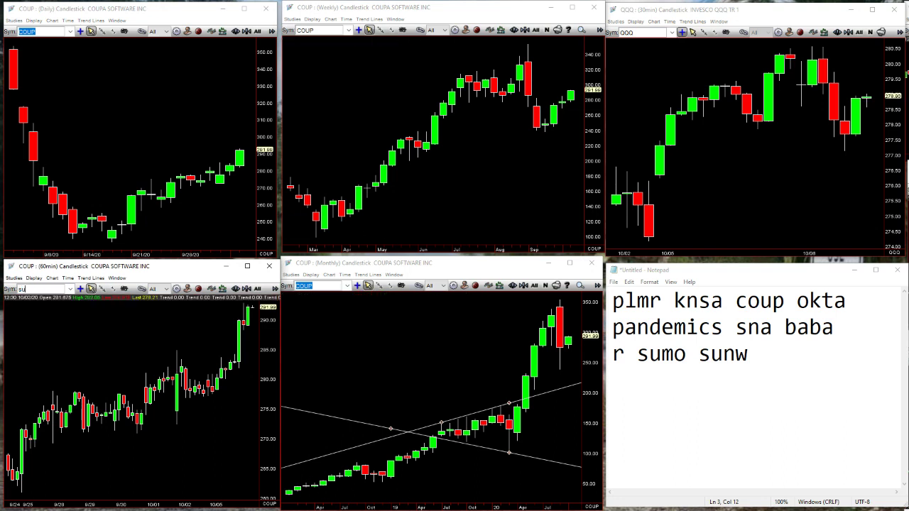
type("sumo")
key("Return")
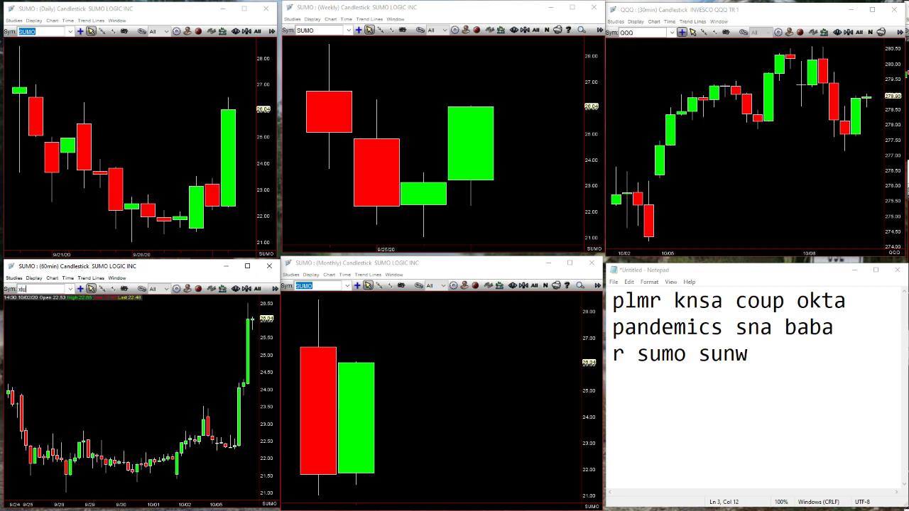
Load the utilities fund XLU into the linked charts and select the daily chart.
key("Return")
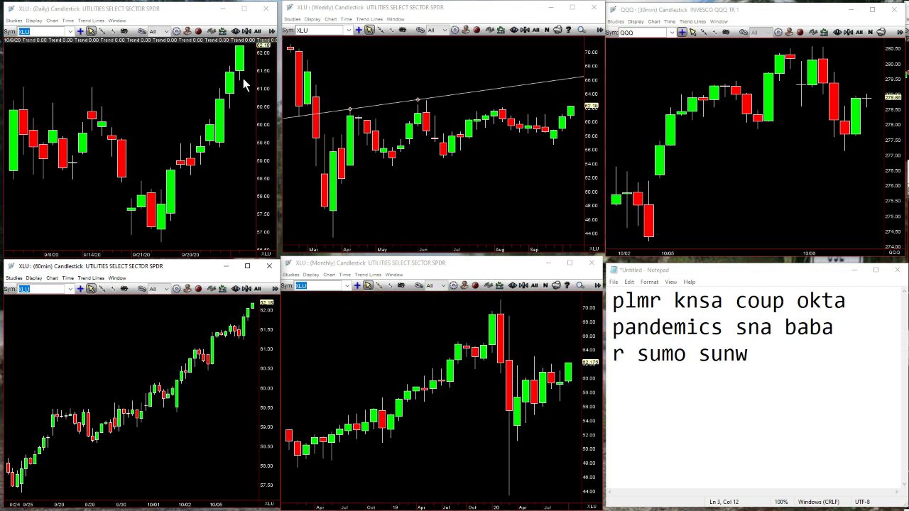
left_click(198, 172)
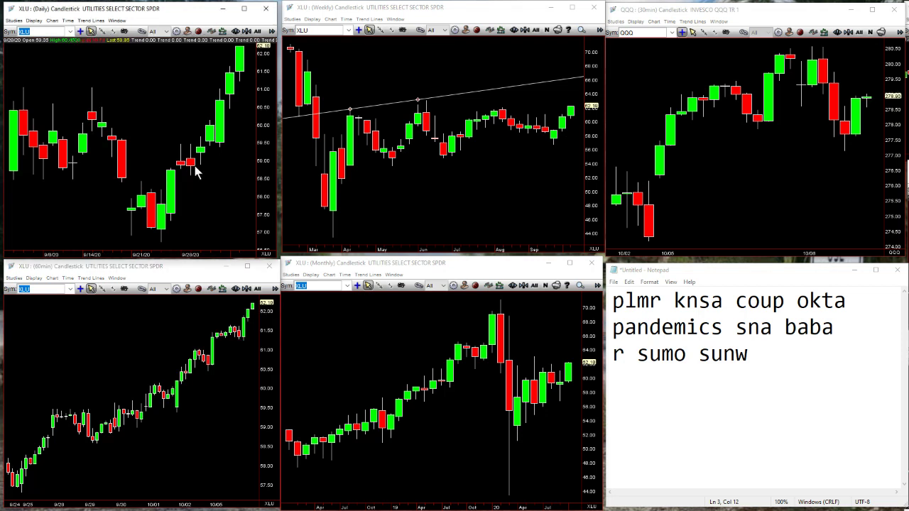
Enter AEP in the daily chart, SUNW in the monthly chart, then SPI.
type("aep")
key("Return")
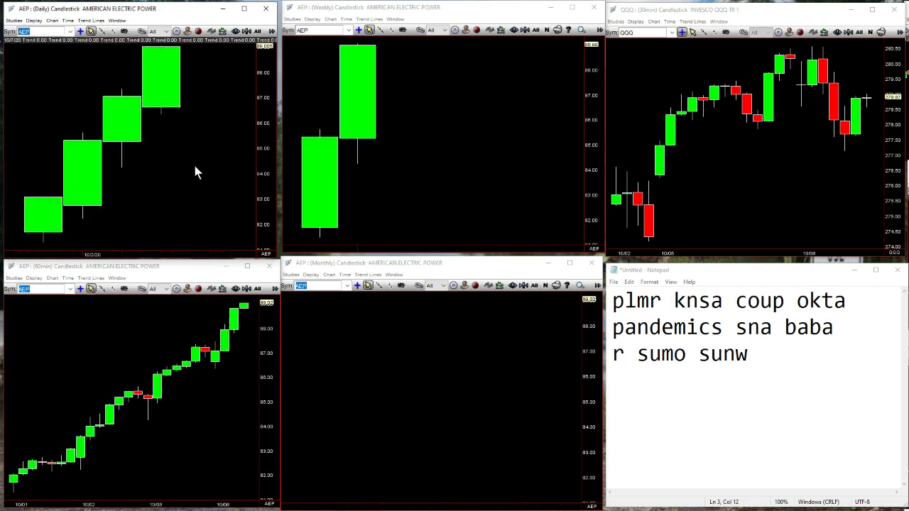
left_click(304, 366)
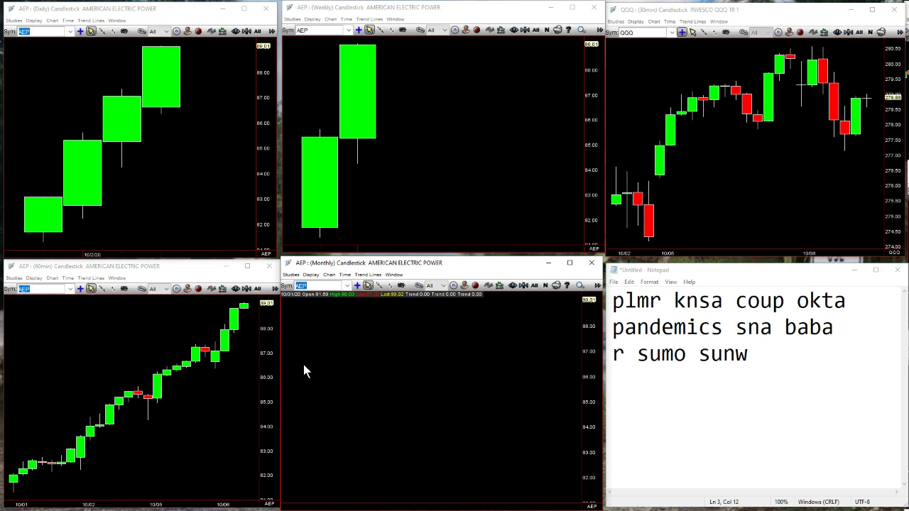
type("sunw")
key("Return")
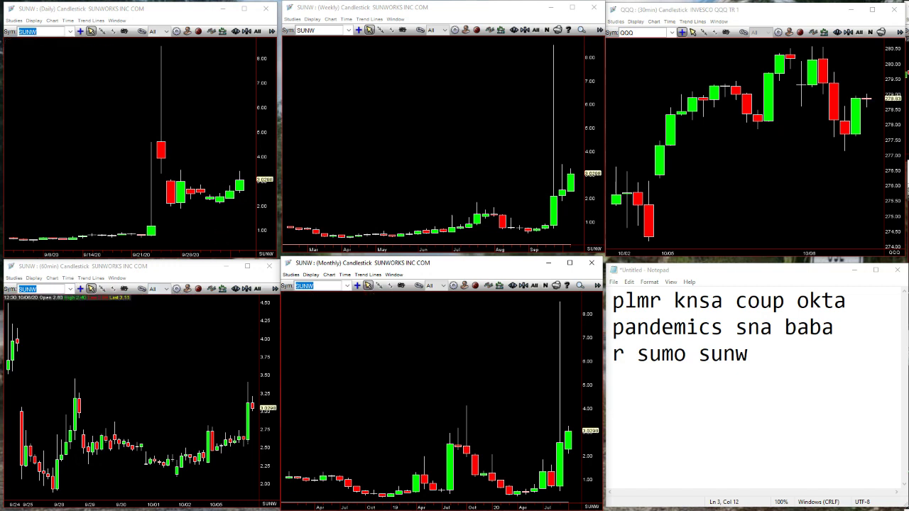
type("sp")
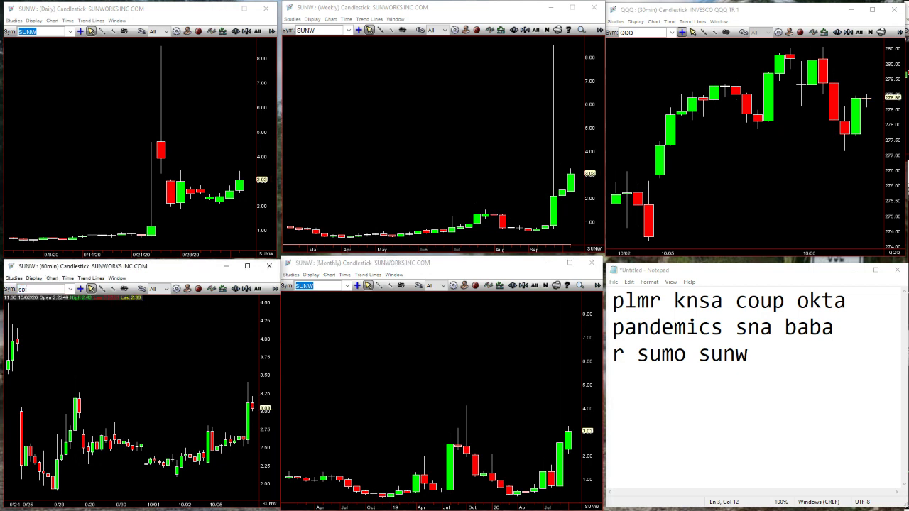
type("i")
key("Return")
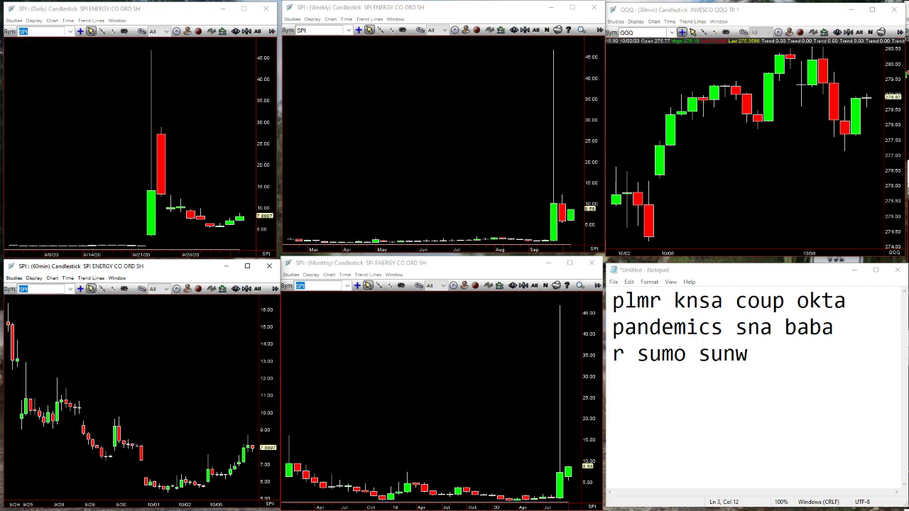
Set the lower-left chart to 15-minute candles and load PPSI into the linked charts.
left_click(68, 277)
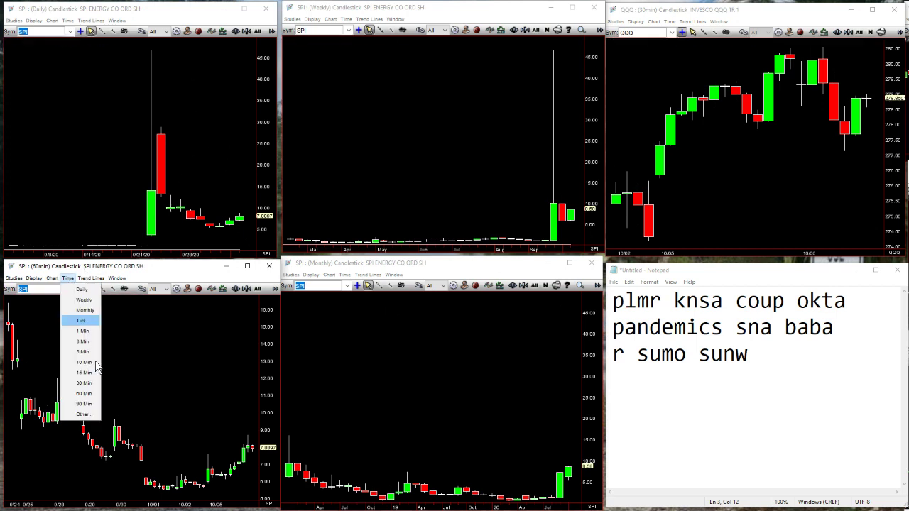
left_click(86, 374)
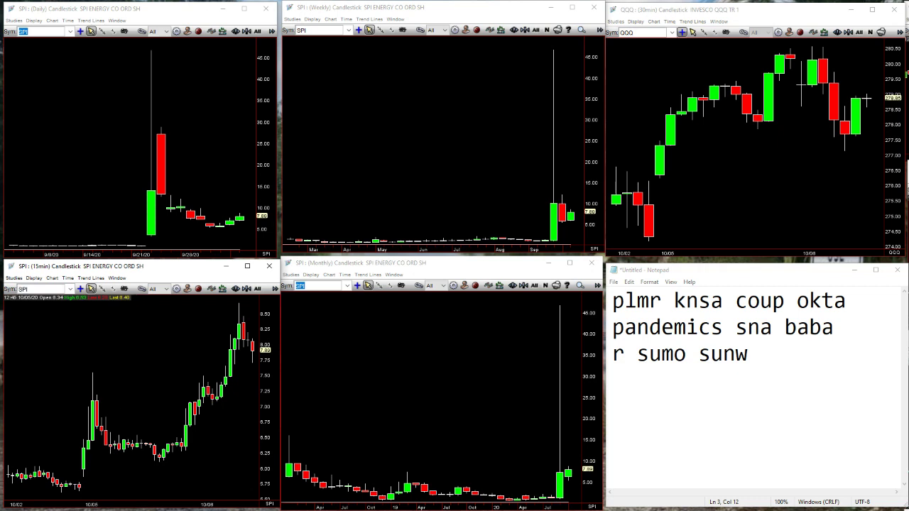
type("pp")
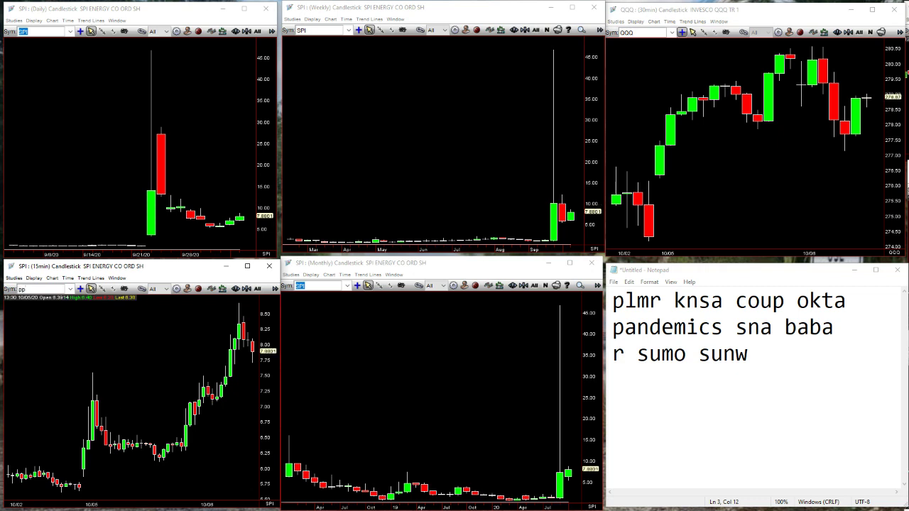
type("si")
key("Return")
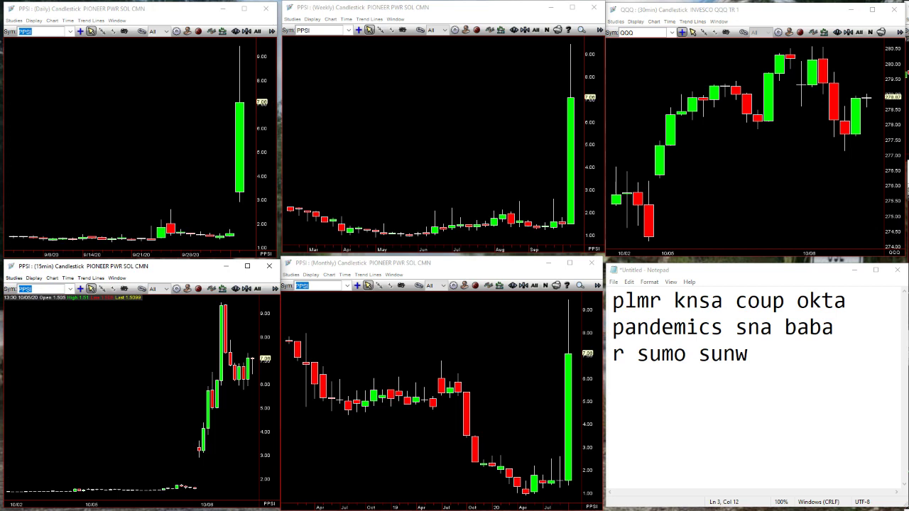
Switch the lower-left chart to 60-minute candles and load CRWD into all linked charts.
left_click(67, 278)
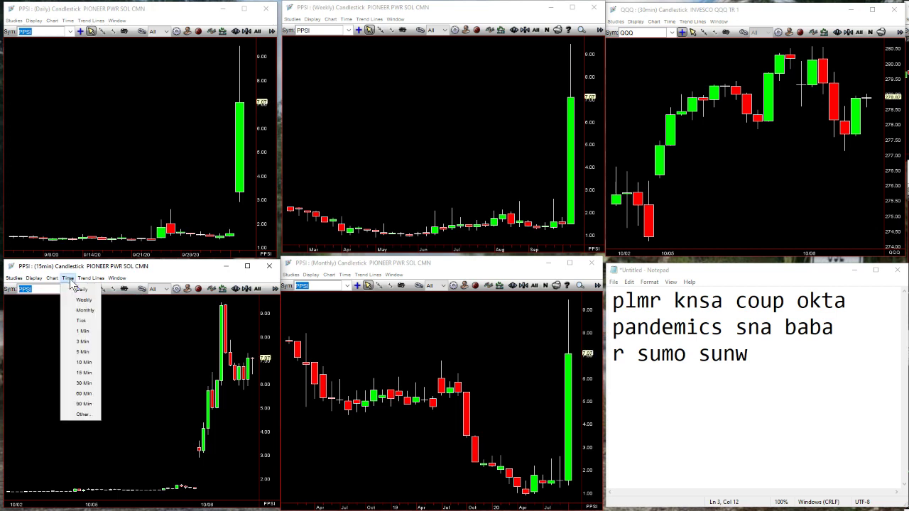
left_click(83, 394)
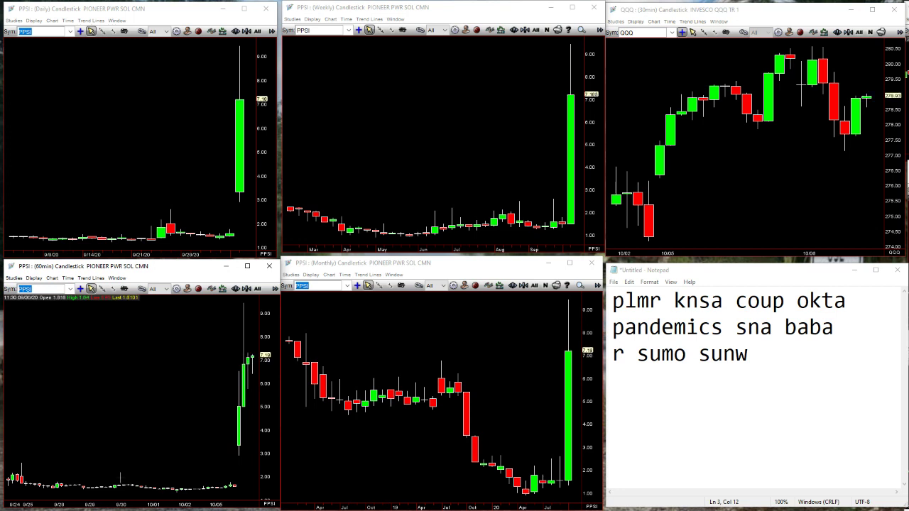
type("CRWD")
key("Return")
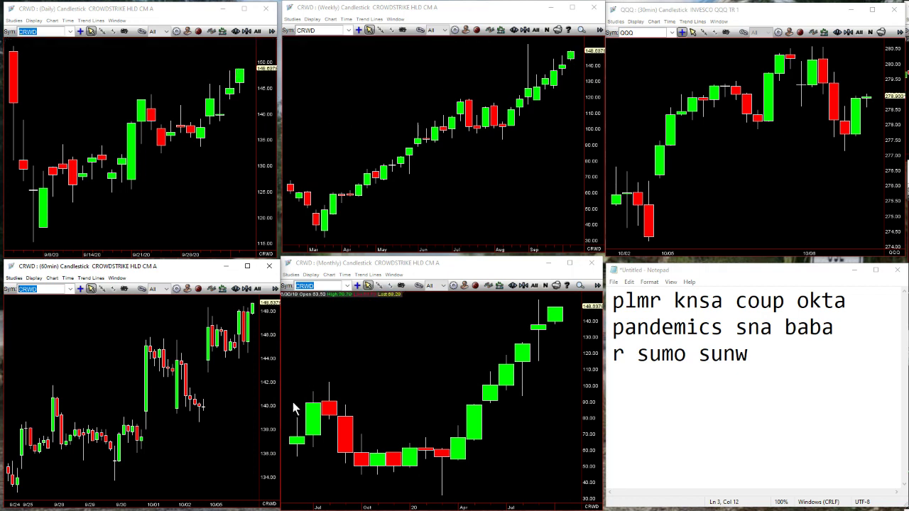
Put the lower-left CRWD chart on 30-minute candles and load STMP into the linked charts.
left_click(67, 277)
left_click(83, 383)
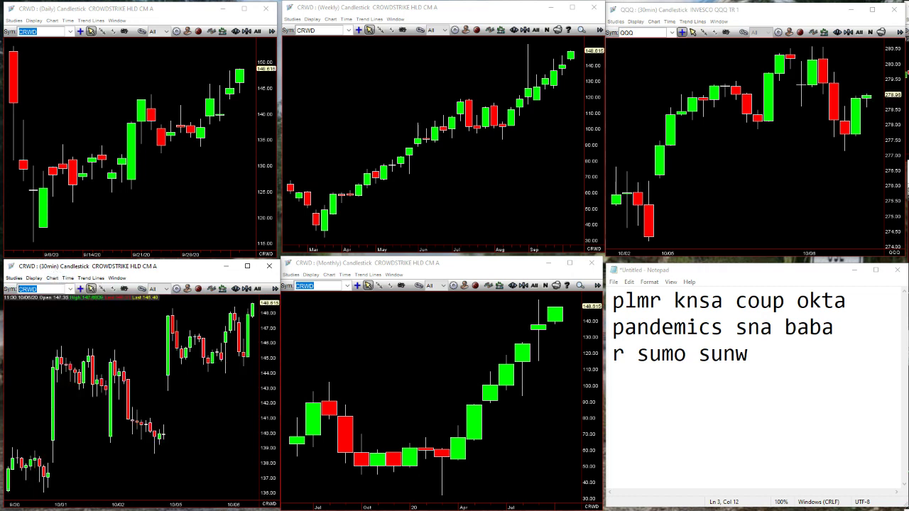
left_click(91, 288)
key("Return")
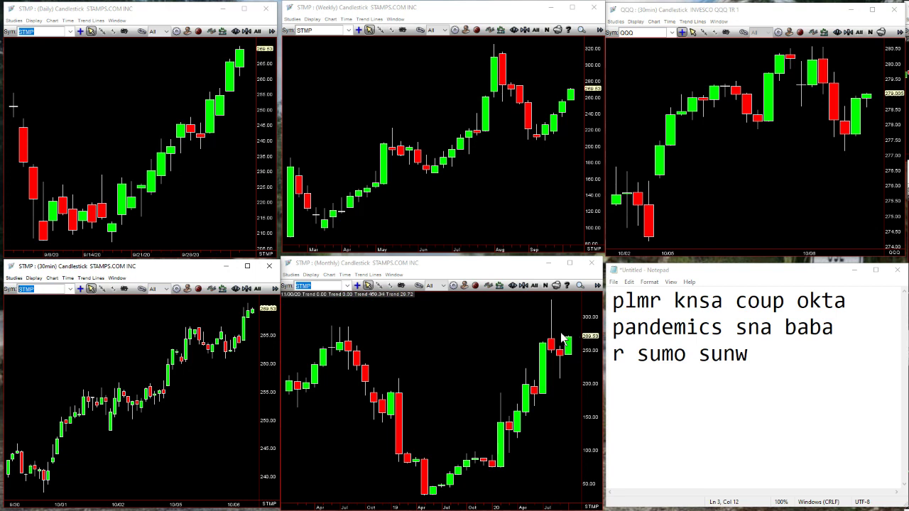
left_click(455, 365)
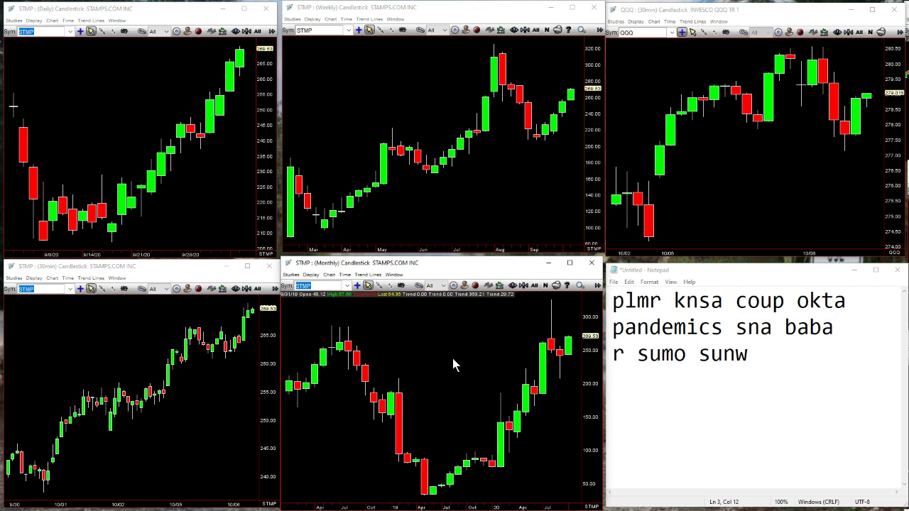
Load AVLR, PTON, TLT and finally BA into the linked charts in turn.
type("avlr")
key("Return")
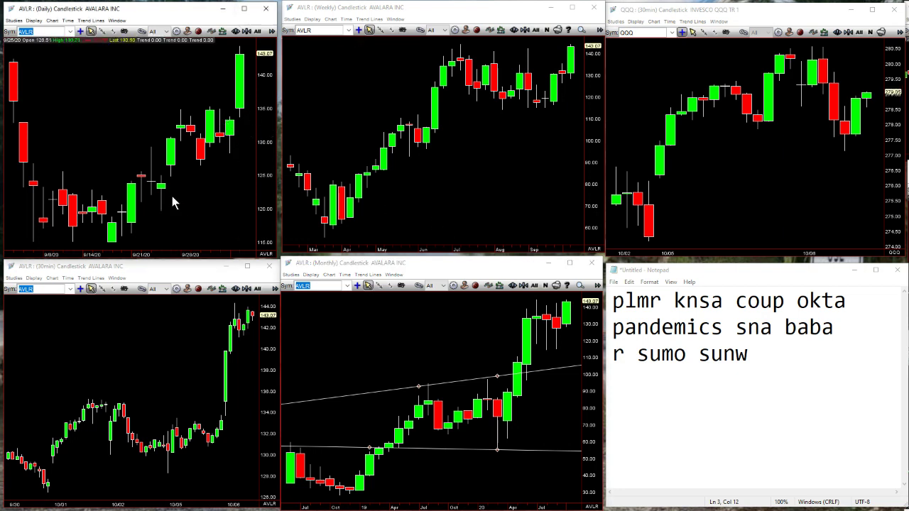
type("oto")
type("n")
key("Return")
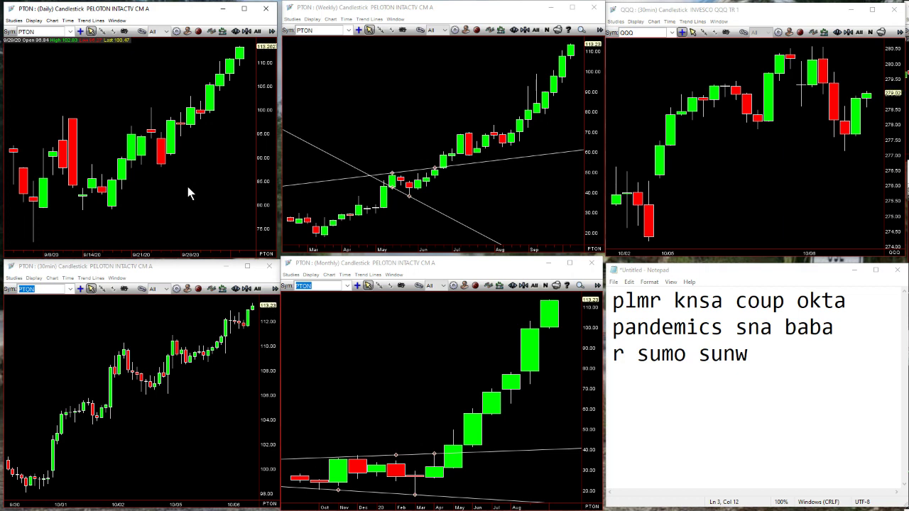
type("tlt")
key("Return")
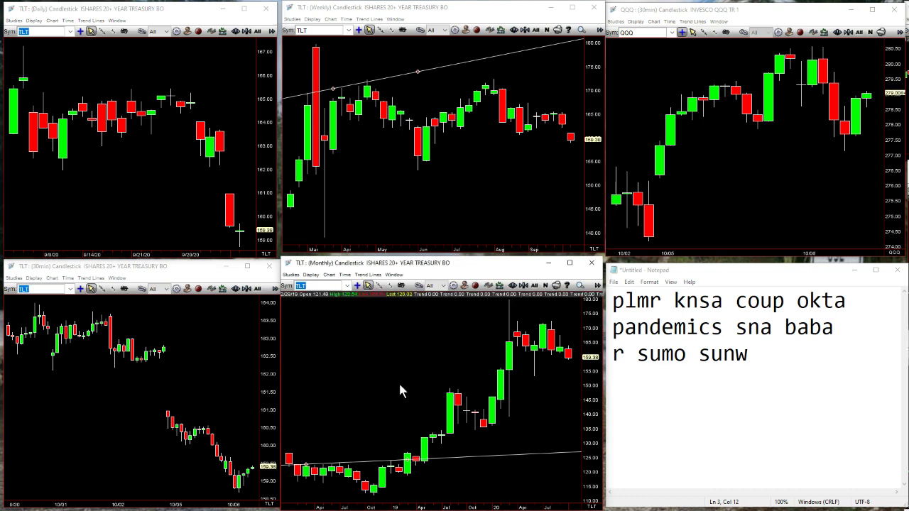
type("BA")
key("Return")
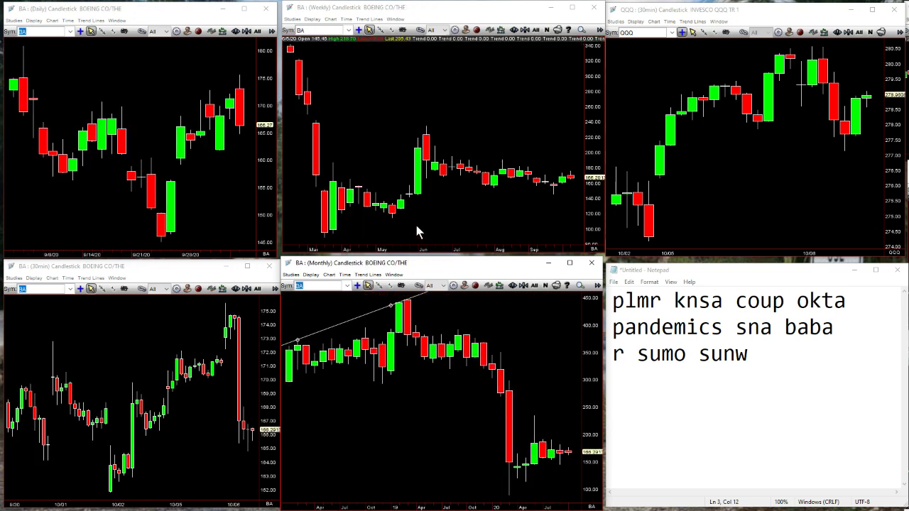
Change the lower-left Boeing chart to 60-minute candles, then select the daily chart.
left_click(68, 278)
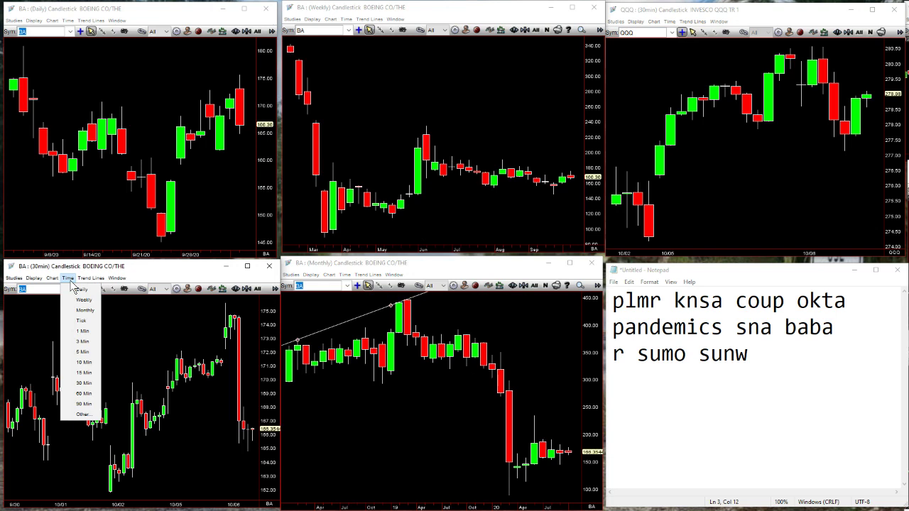
left_click(88, 395)
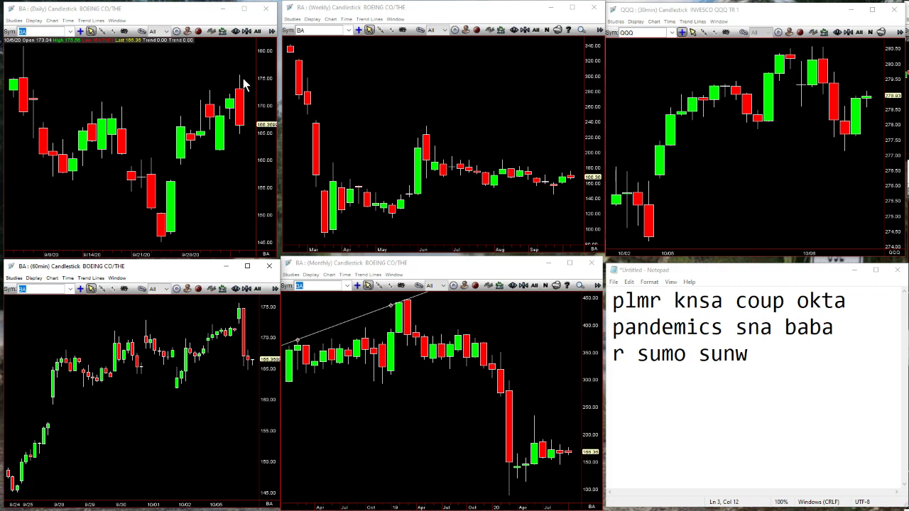
left_click(165, 203)
Load PLMR, then ESPR, then NVTA into the linked charts in turn.
type("plmr")
key("Return")
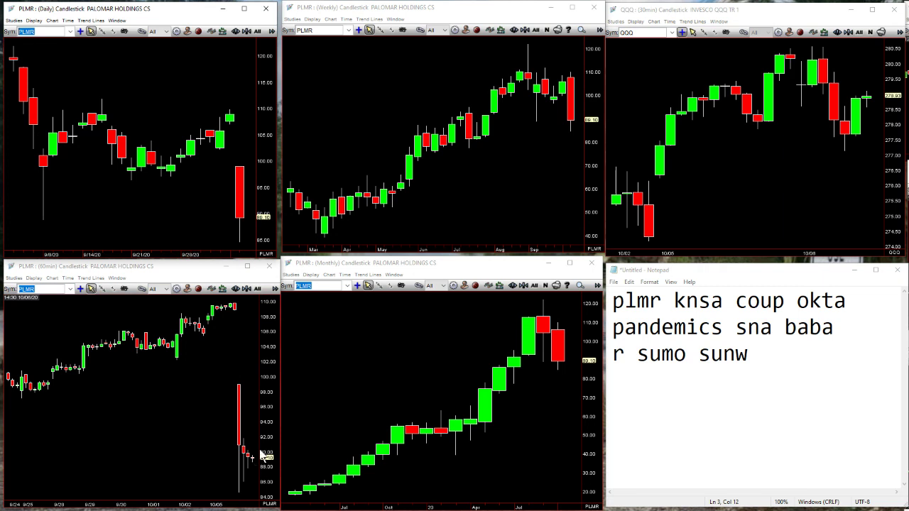
left_click(163, 414)
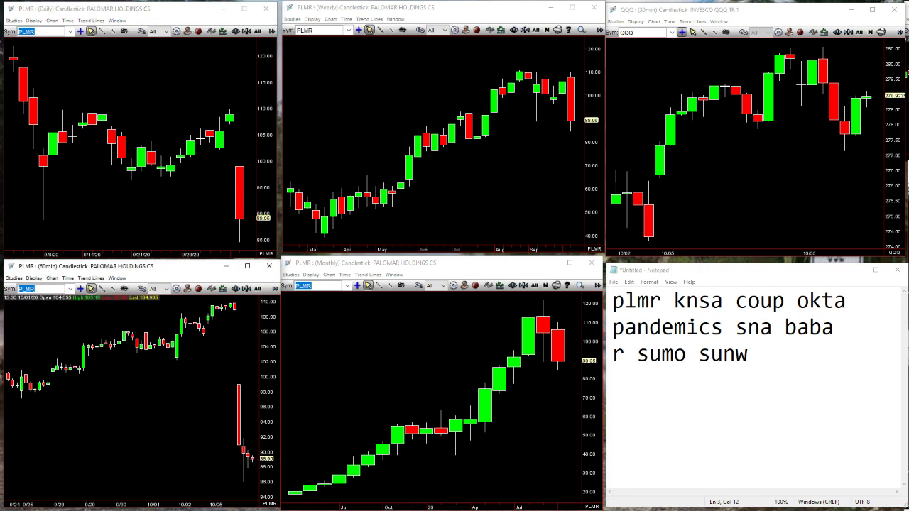
type("sn")
type("pr")
key("Return")
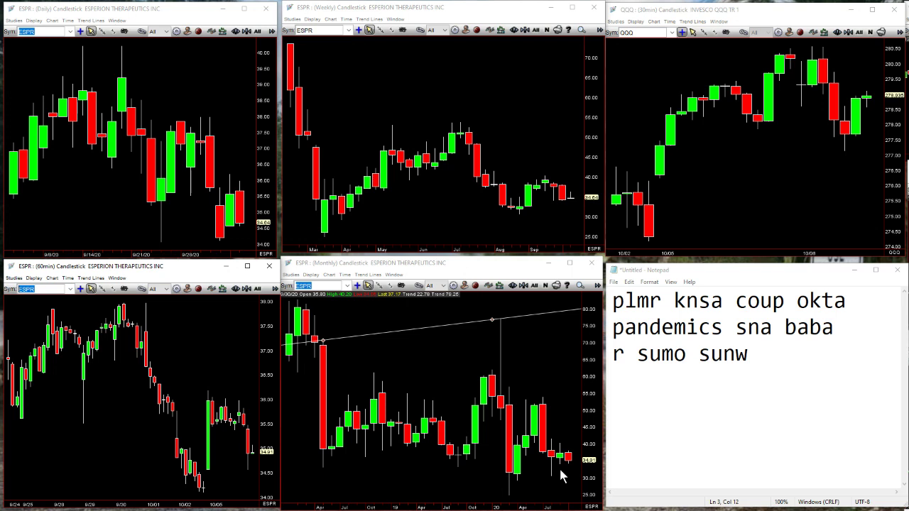
left_click(220, 399)
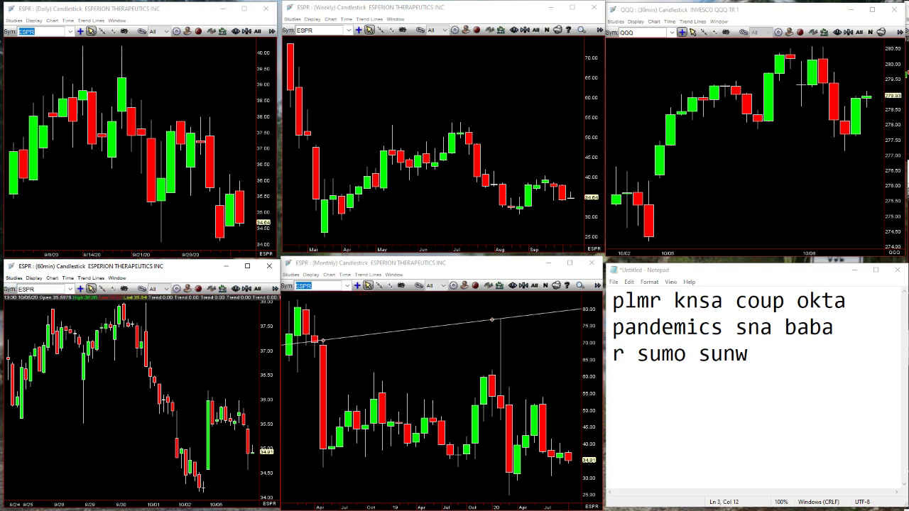
type("nvta")
key("Return")
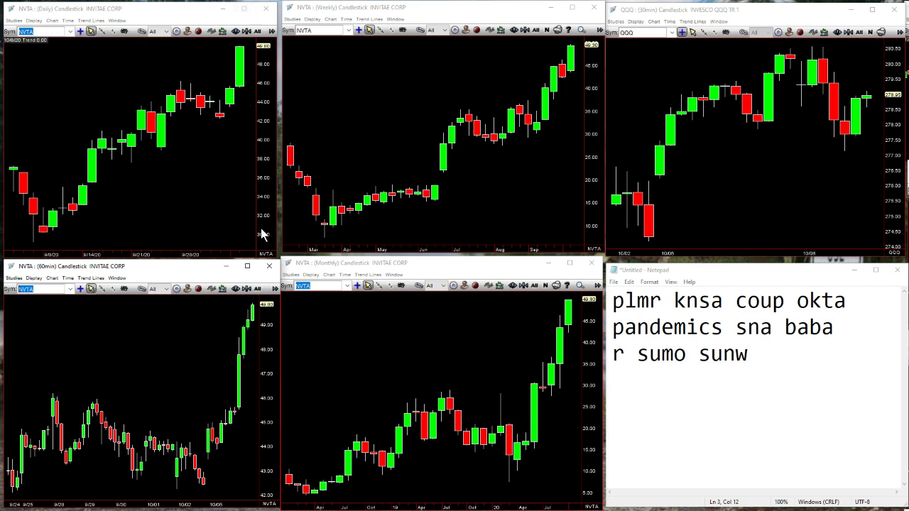
left_click(179, 404)
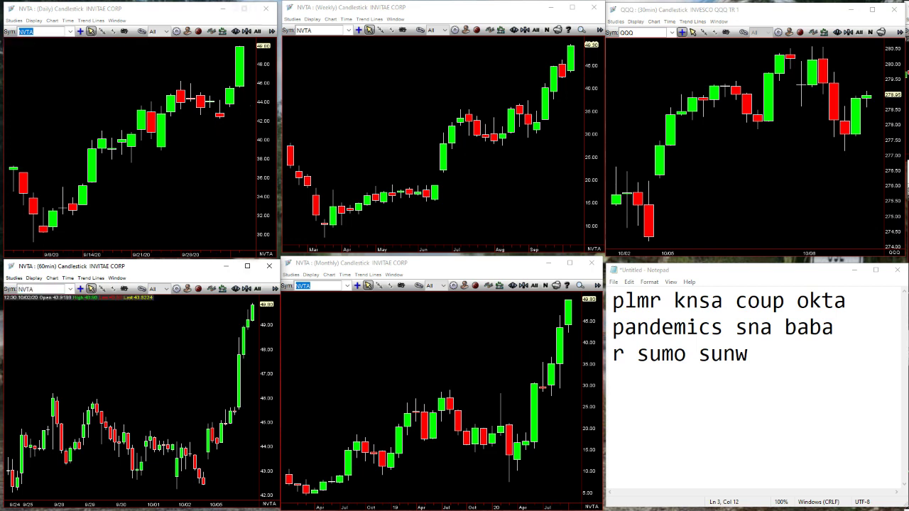